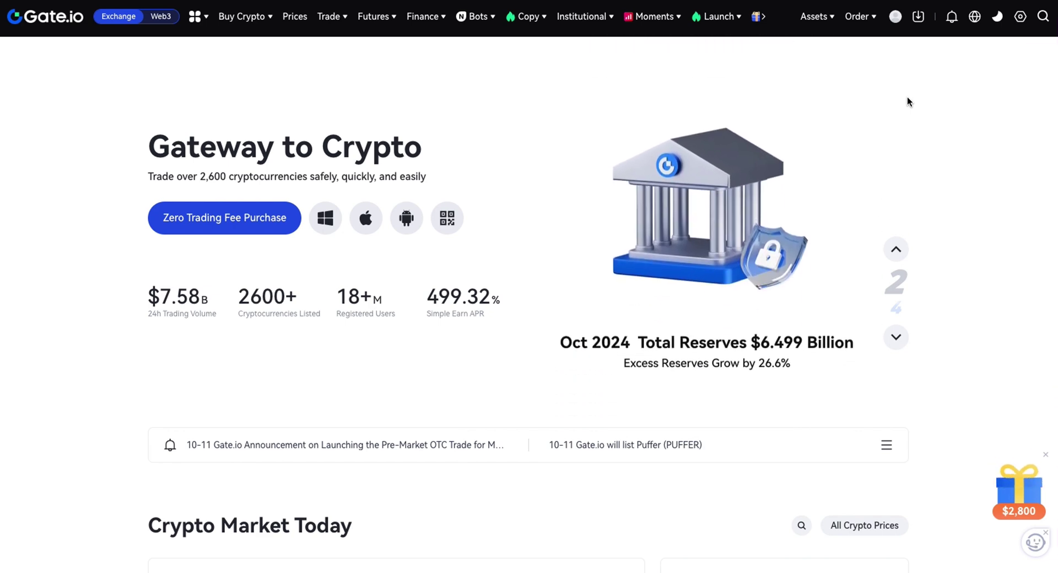
Step: Go to API Management from the avatar's account menu to list the existing API keys
scroll(759, 155, "down", 9)
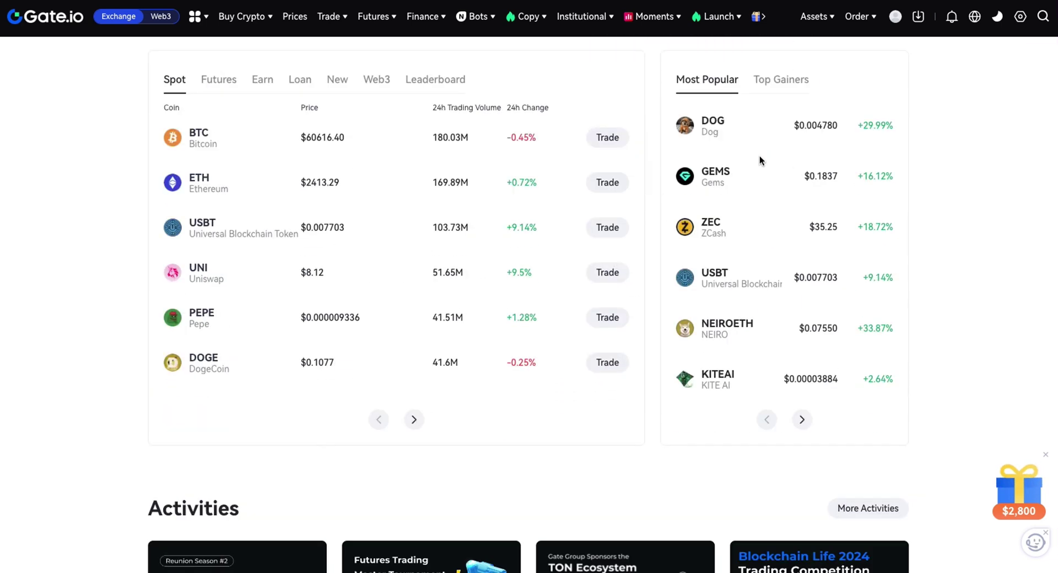
scroll(820, 214, "up", 10)
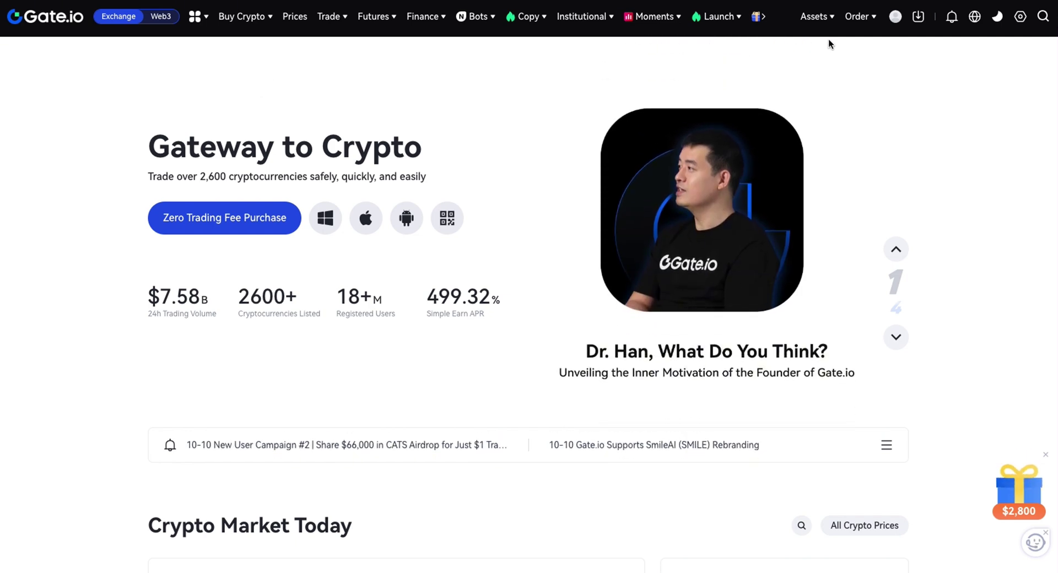
left_click(895, 18)
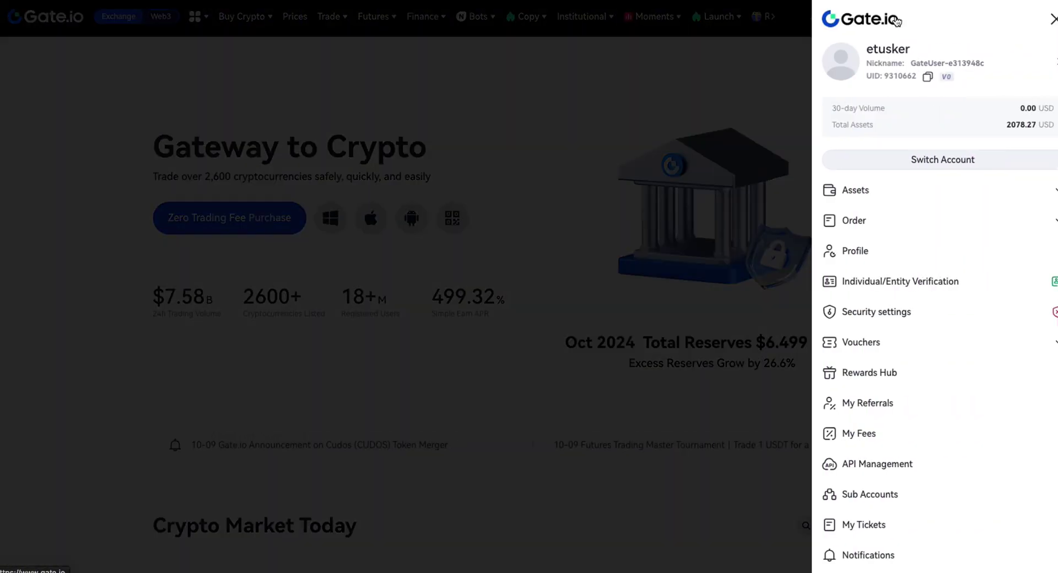
left_click(738, 48)
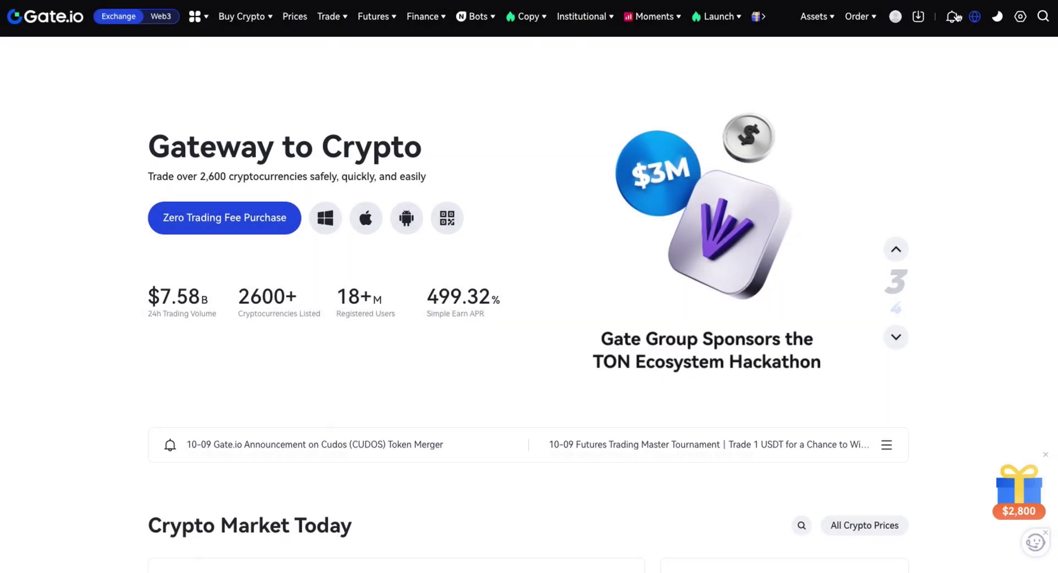
left_click(895, 17)
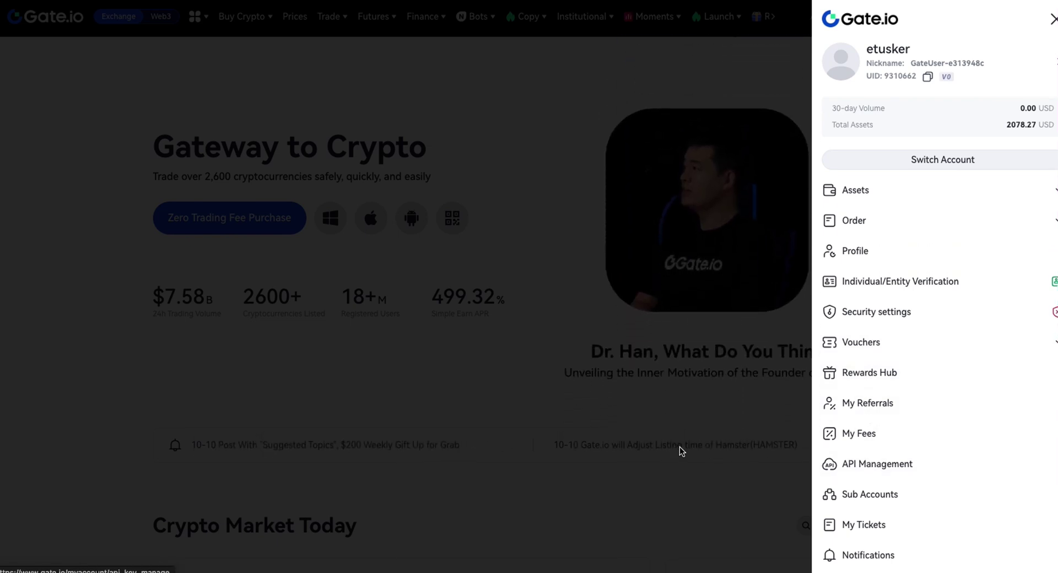
left_click(884, 465)
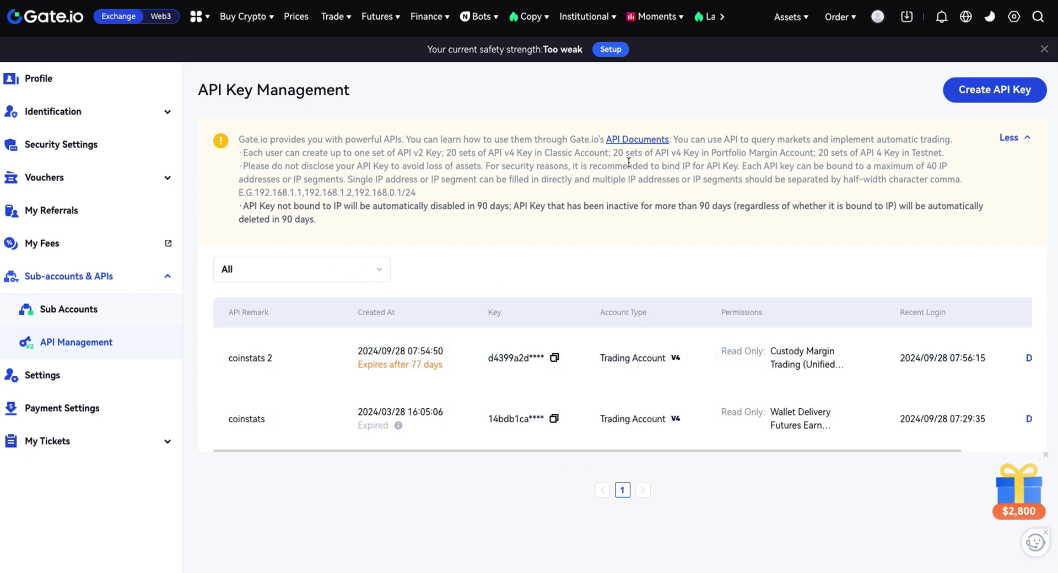
Step: Start a new key with Create API Key on the API Key Management page
left_click_drag(615, 152, 650, 151)
left_click(766, 172)
left_click(998, 94)
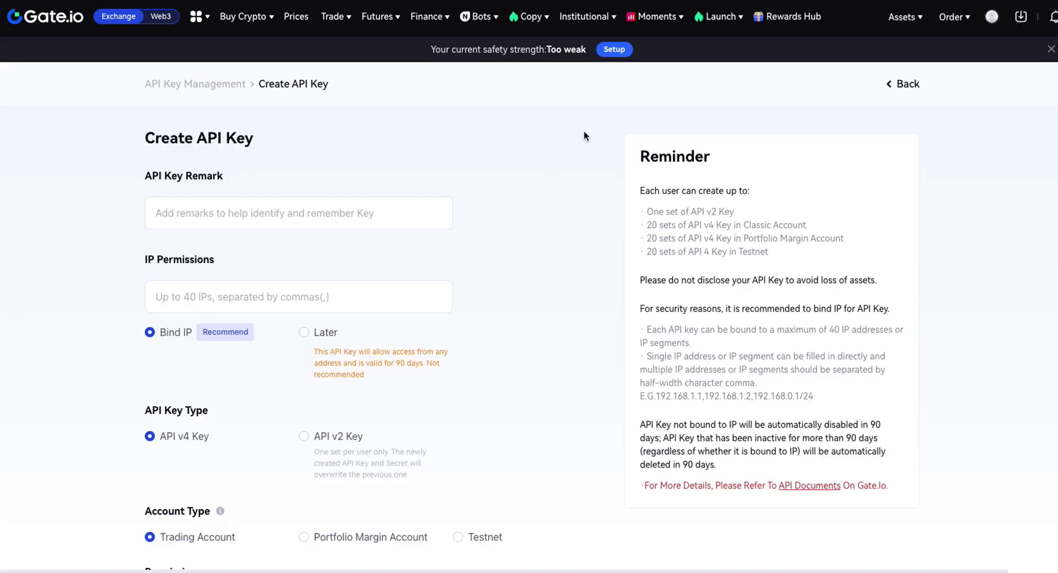
Step: Enter 'TEST API' as the API key remark, replacing the mistaken 'API NAME'
left_click(177, 208)
left_click_drag(220, 177, 190, 177)
left_click(194, 211)
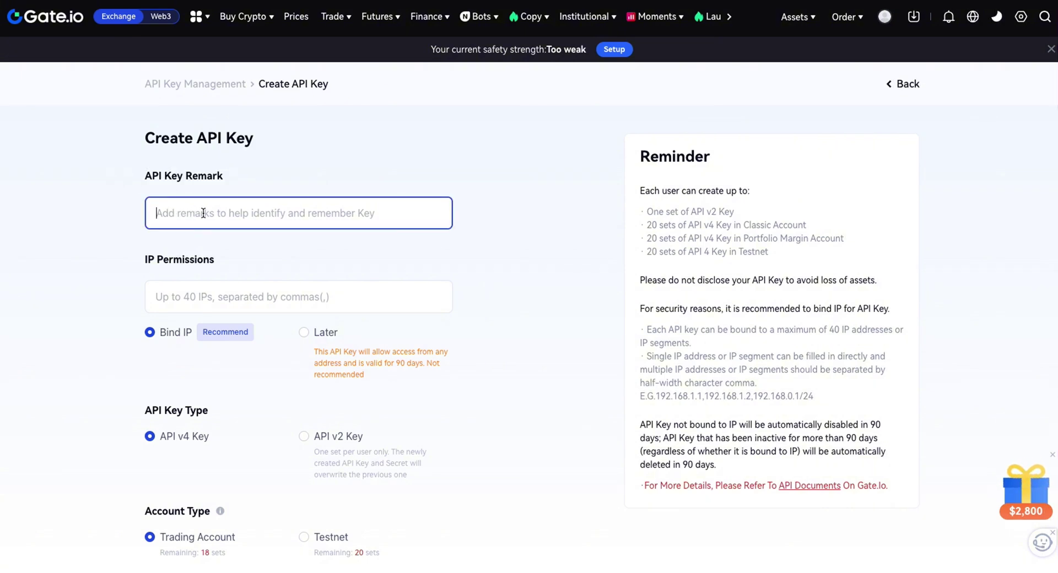
type("API NAME")
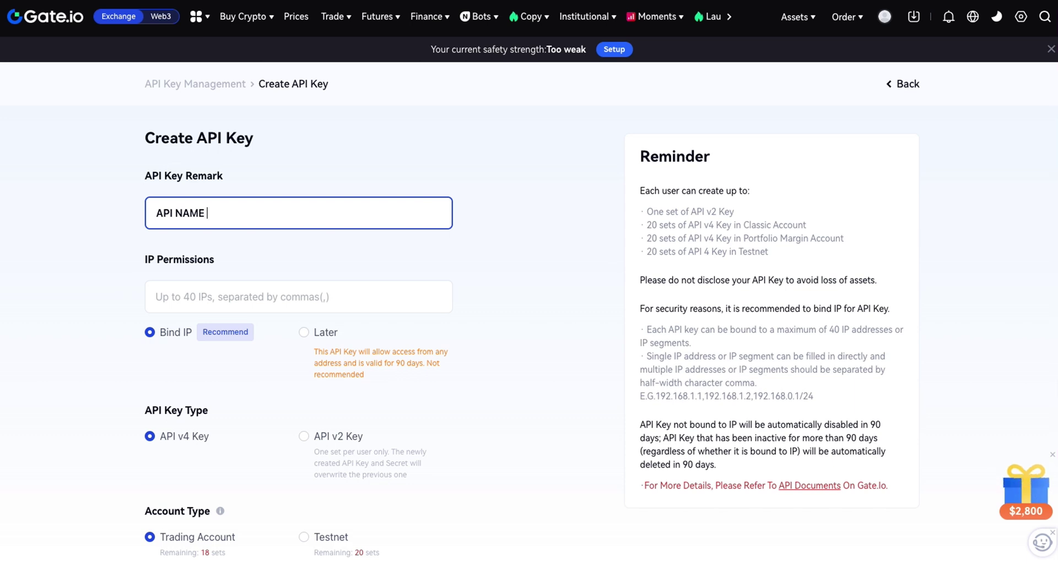
key("ctrl+a")
key("BackSpace")
type("TEST API")
Step: Leave IP Permissions empty and keep Trading Account, with 18 key sets remaining
left_click(194, 292)
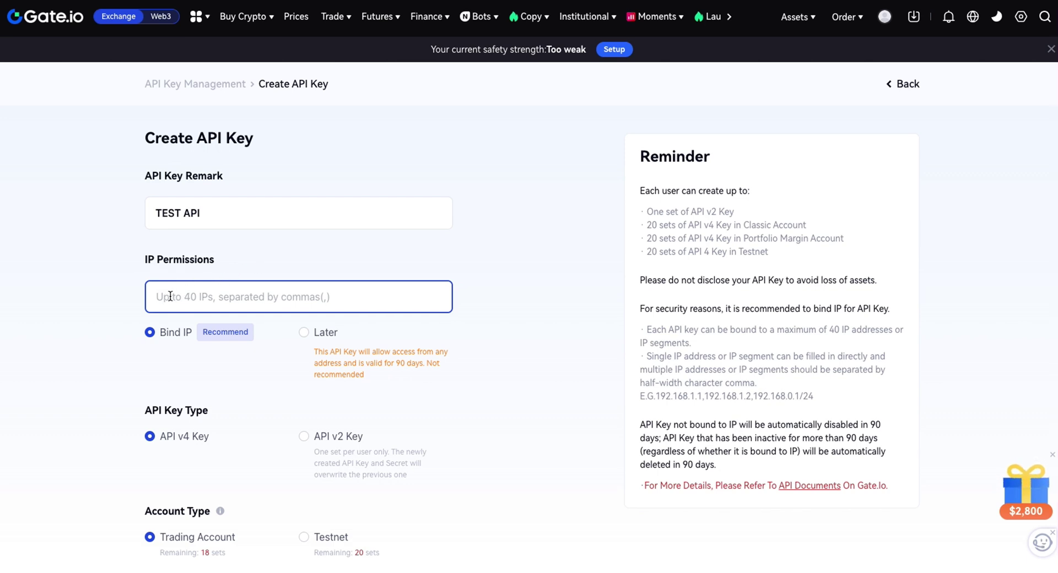
left_click(498, 269)
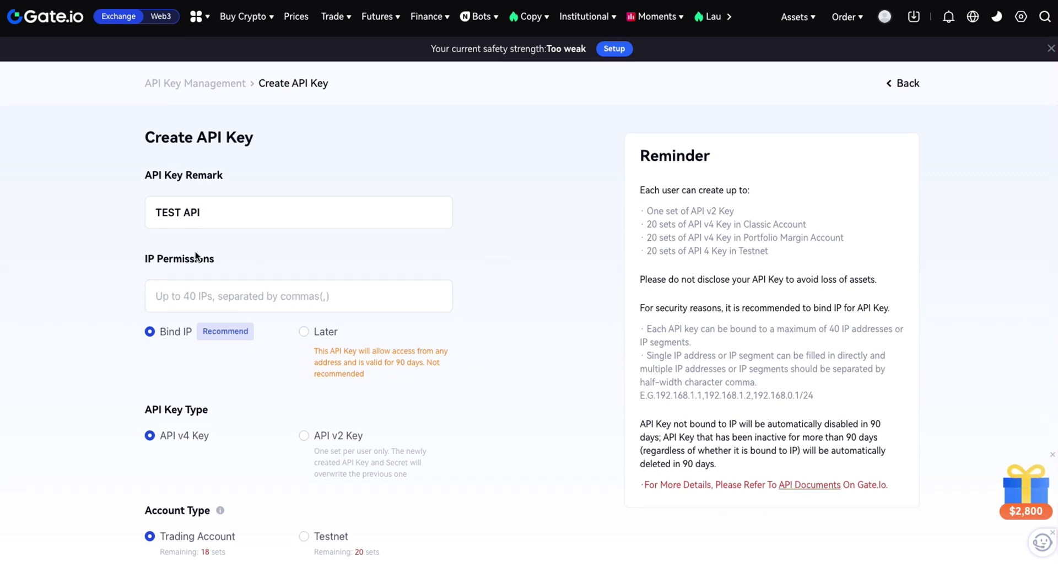
scroll(184, 246, "down", 1)
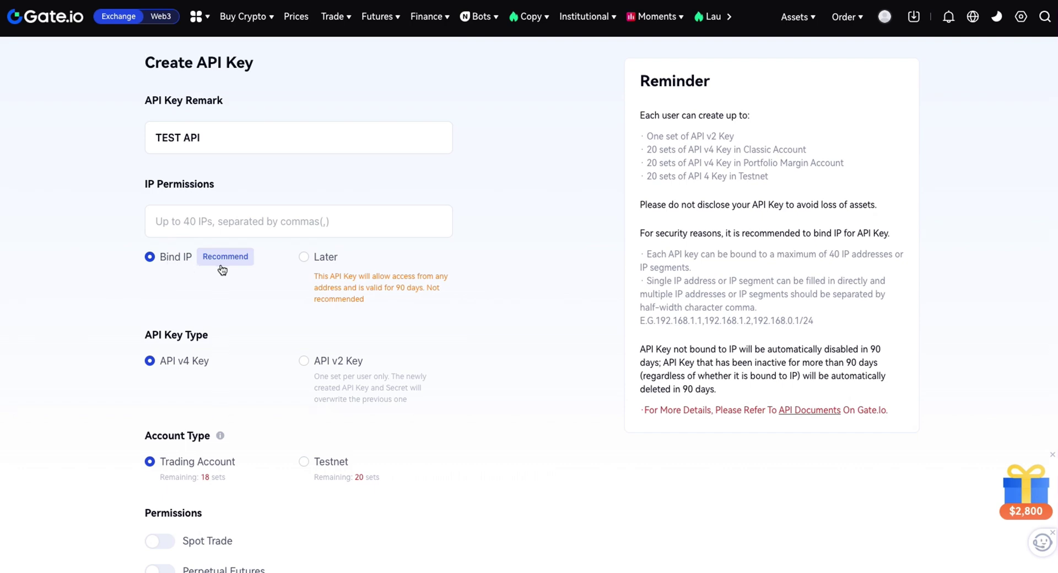
scroll(239, 265, "down", 1)
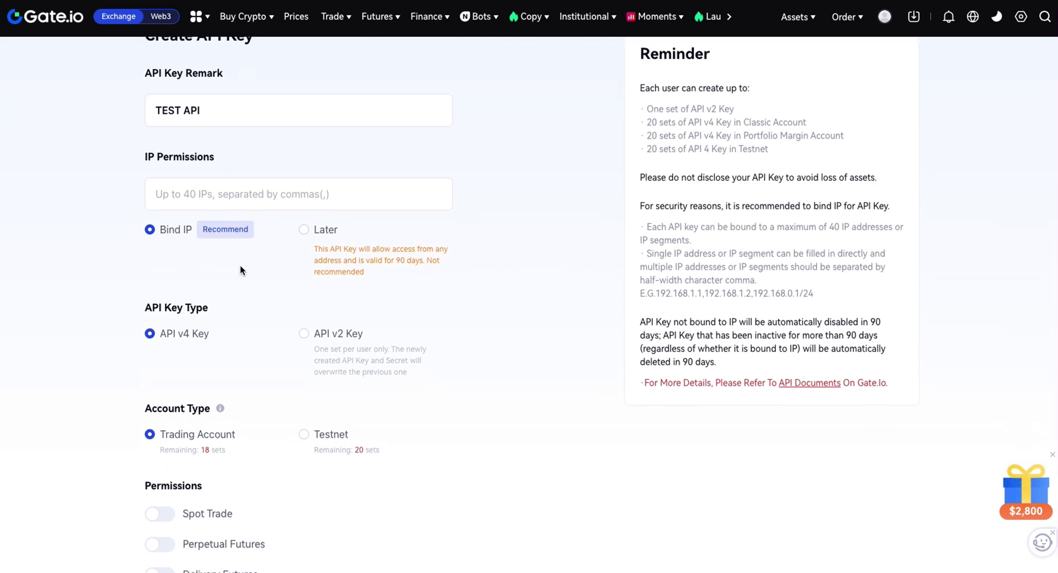
scroll(165, 220, "down", 3)
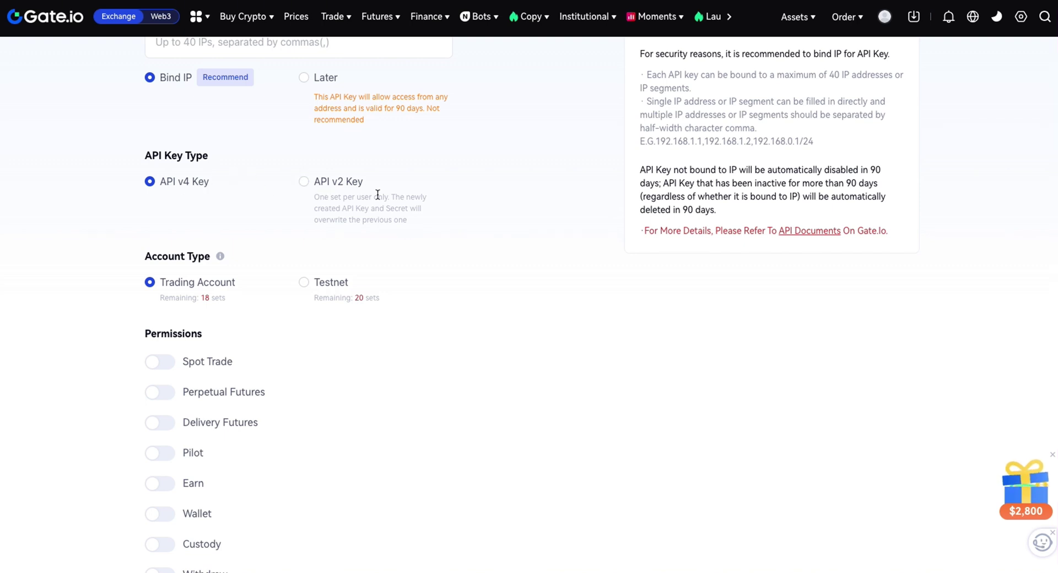
scroll(239, 186, "down", 1)
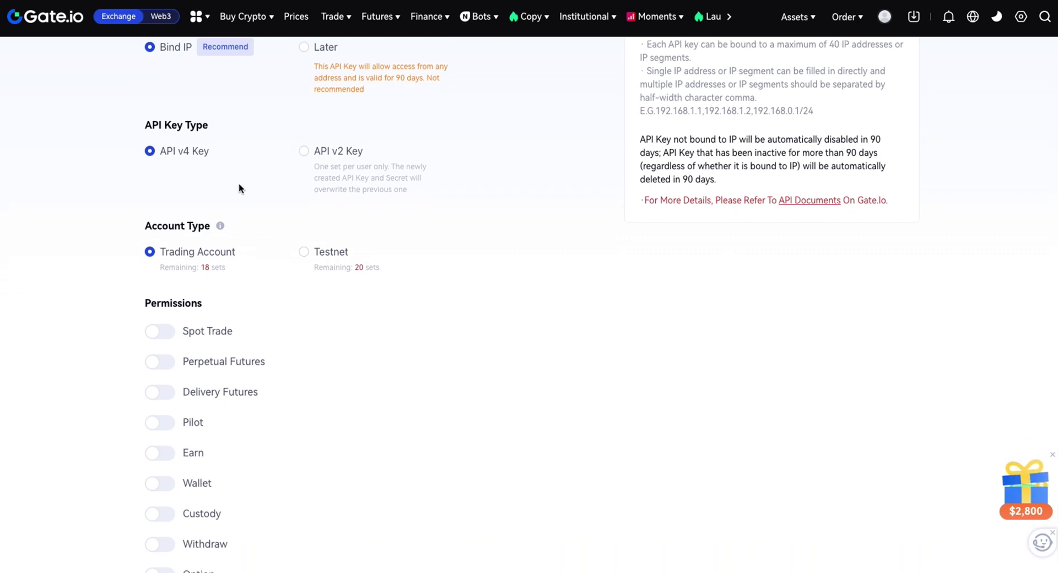
scroll(195, 172, "down", 1)
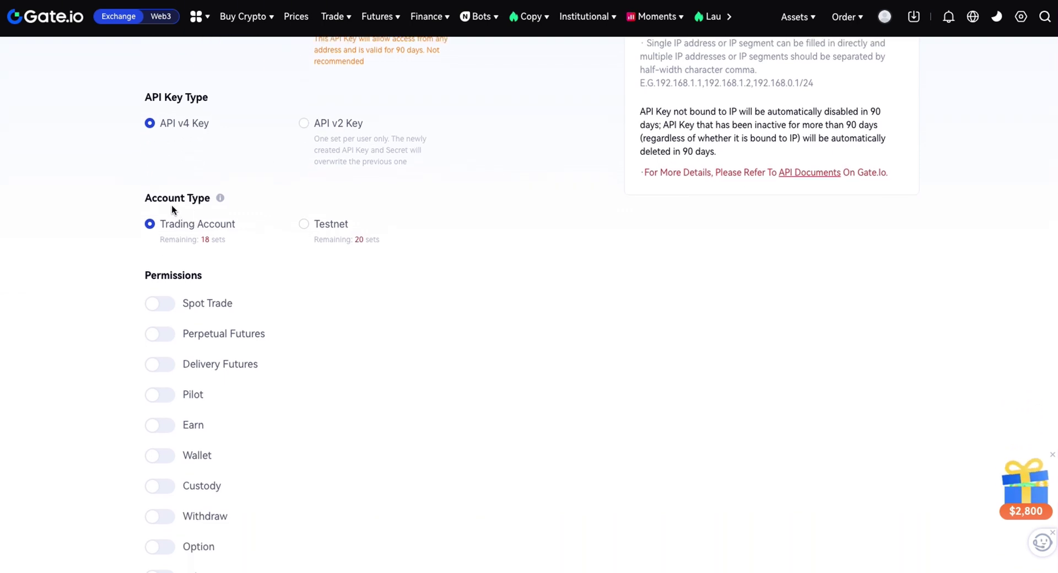
double_click(205, 239)
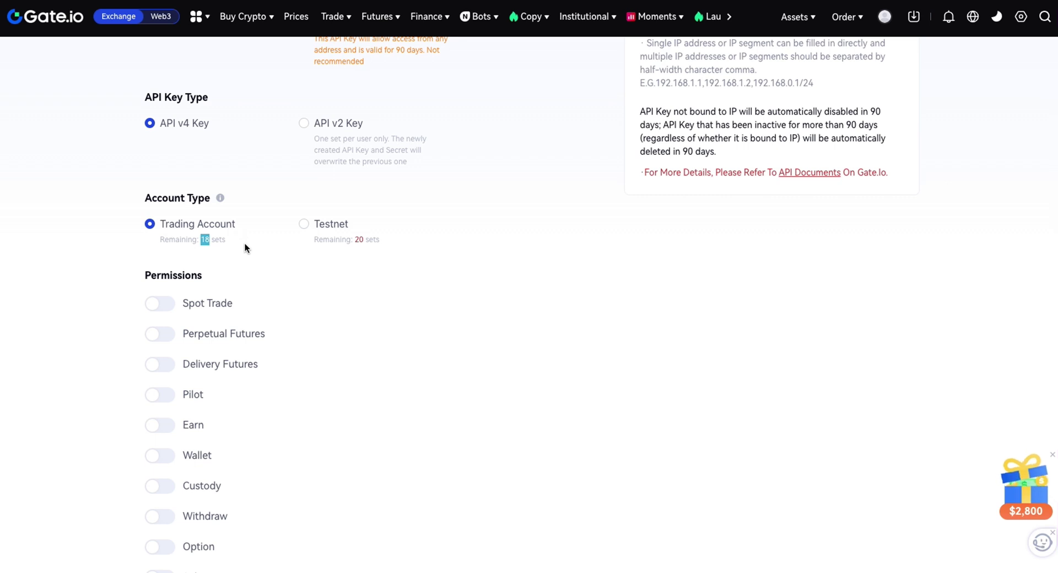
double_click(205, 240)
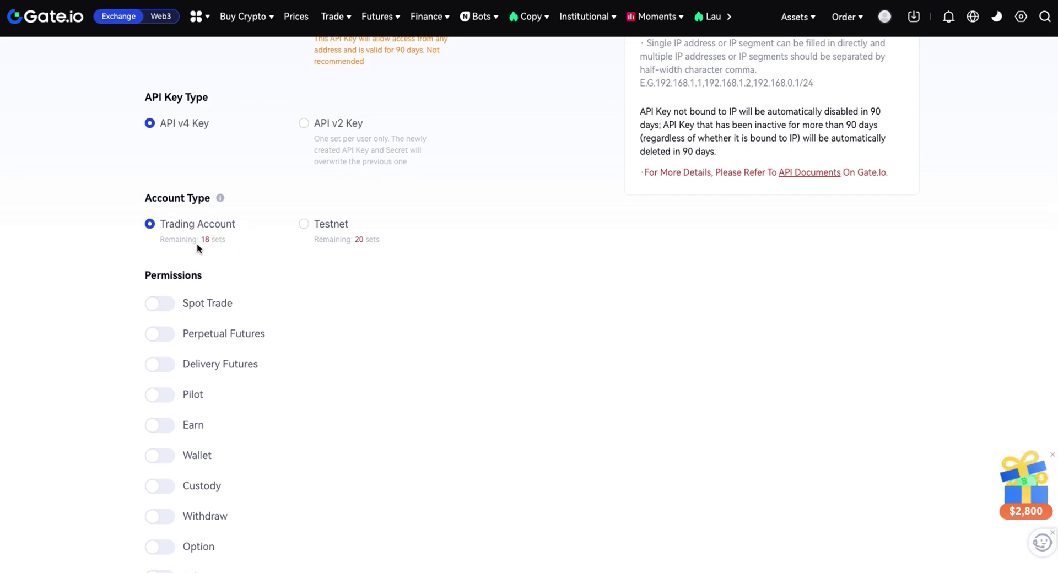
scroll(172, 298, "down", 5)
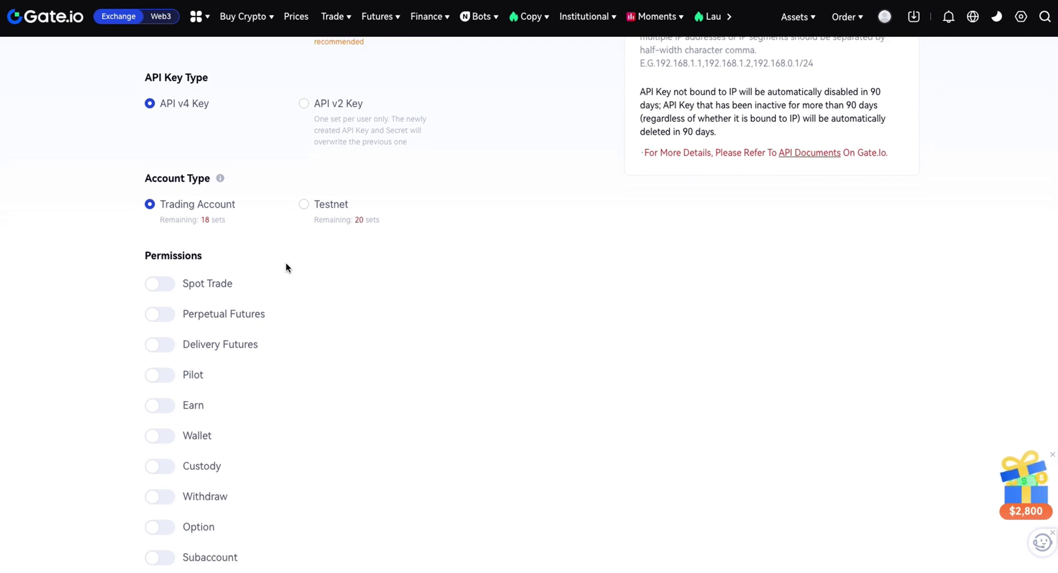
Step: Enable Spot Trade, Perpetual Futures and Delivery Futures, each set to Read Only
scroll(178, 159, "up", 3)
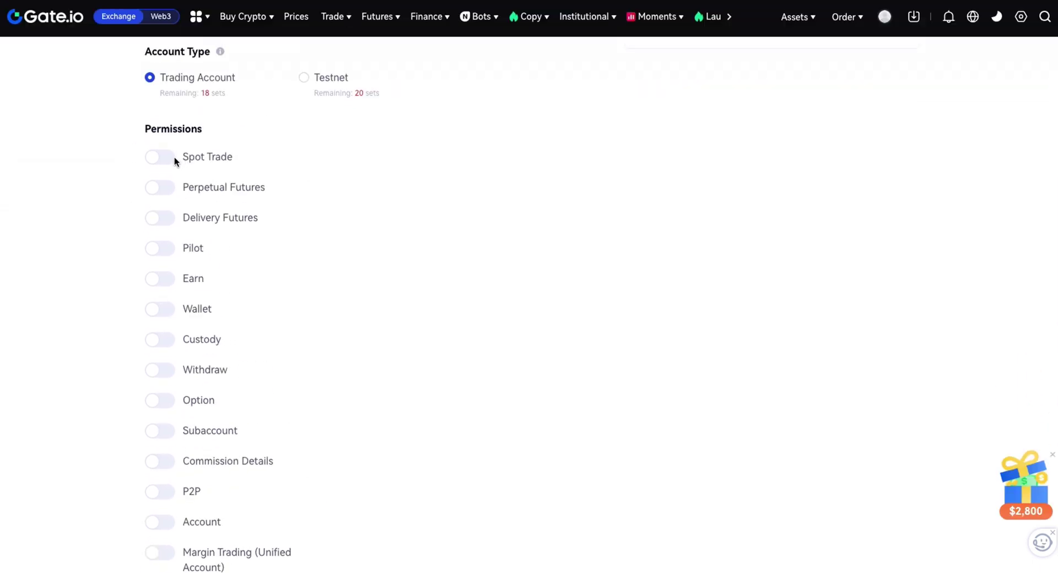
left_click(169, 160)
left_click(170, 188)
left_click(168, 216)
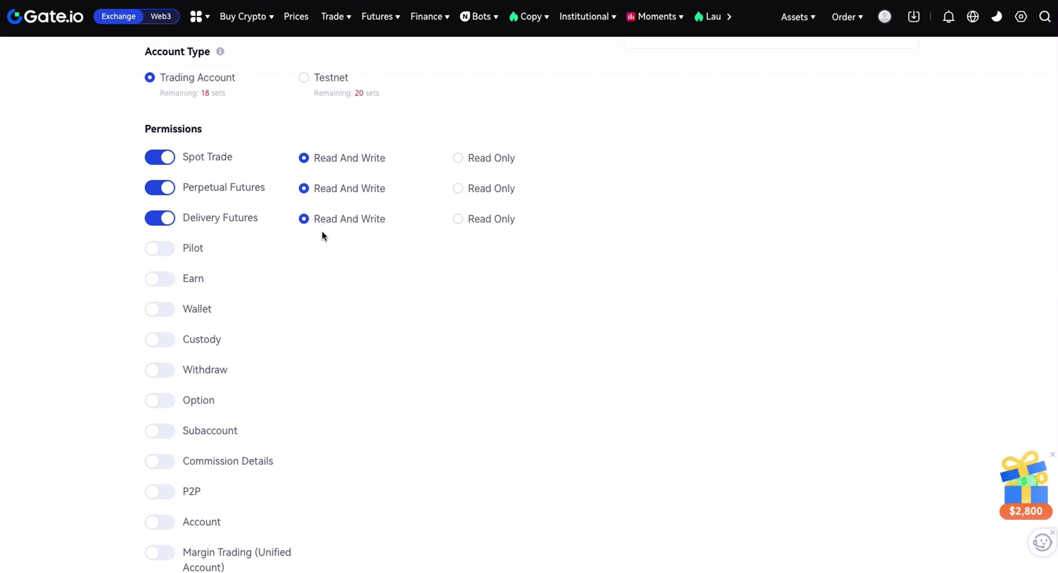
left_click(470, 218)
left_click(458, 188)
left_click(458, 159)
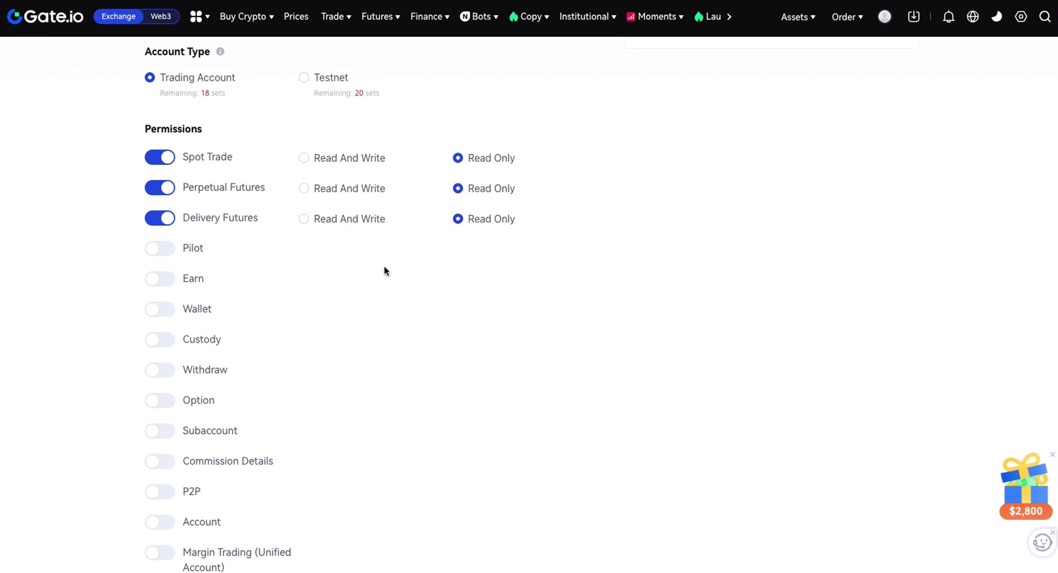
Step: Give Delivery Futures Read And Write access
left_click(304, 219)
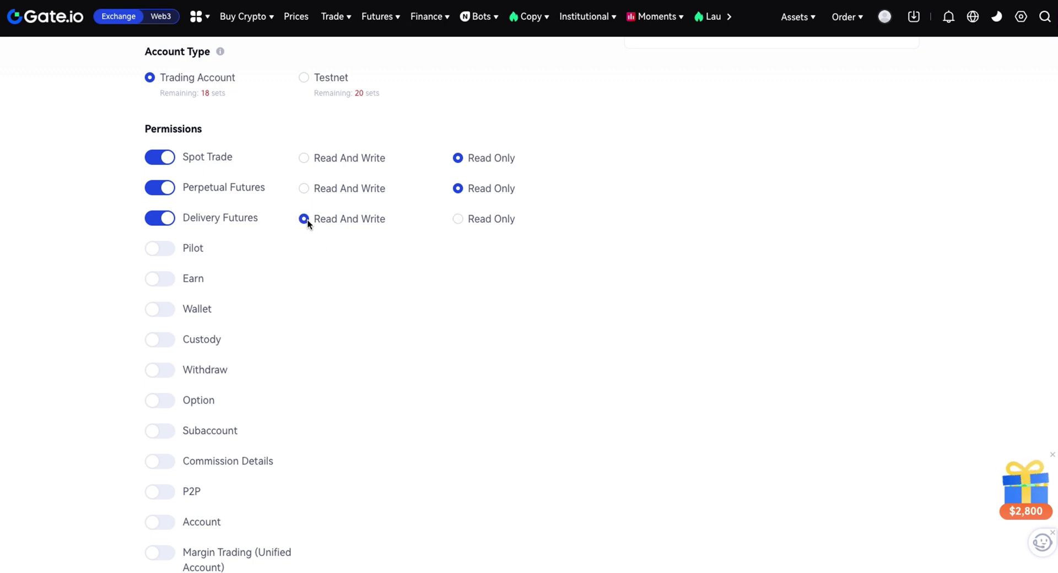
left_click(457, 220)
left_click(303, 219)
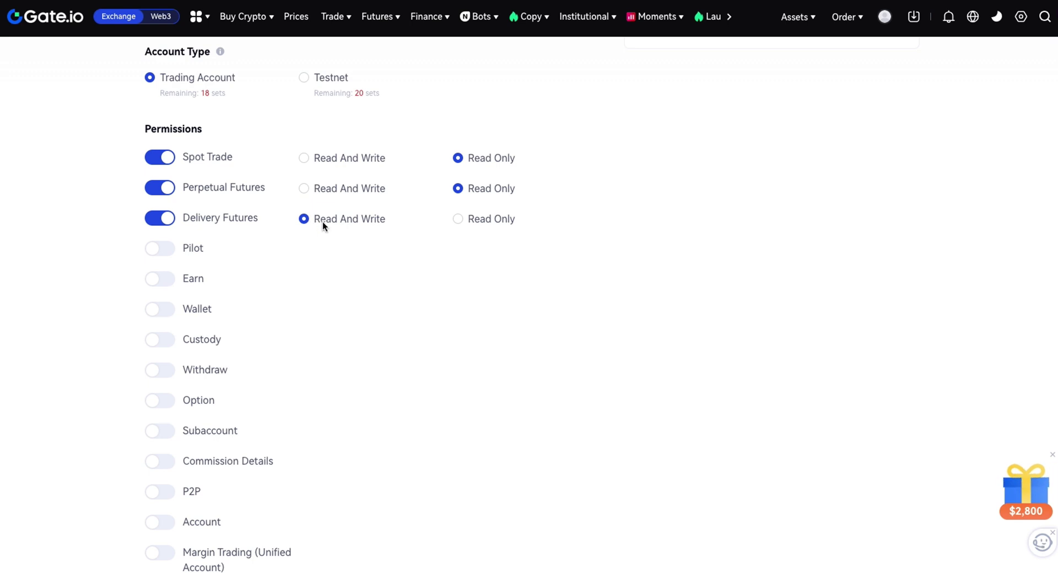
scroll(248, 221, "up", 1)
scroll(166, 226, "down", 3)
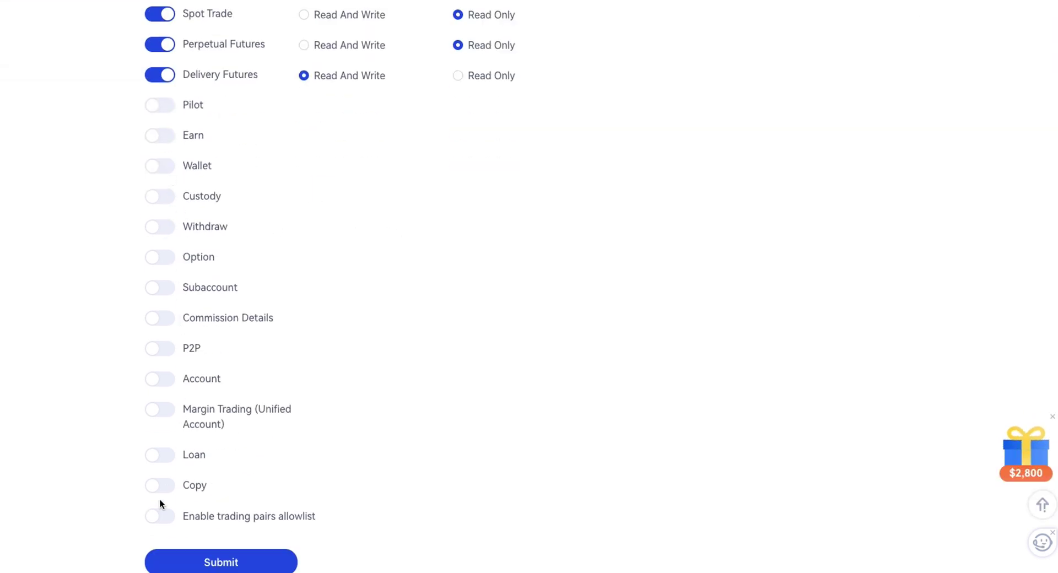
Step: Enable the Withdraw permission and set it to Read Only
left_click(168, 227)
left_click(461, 227)
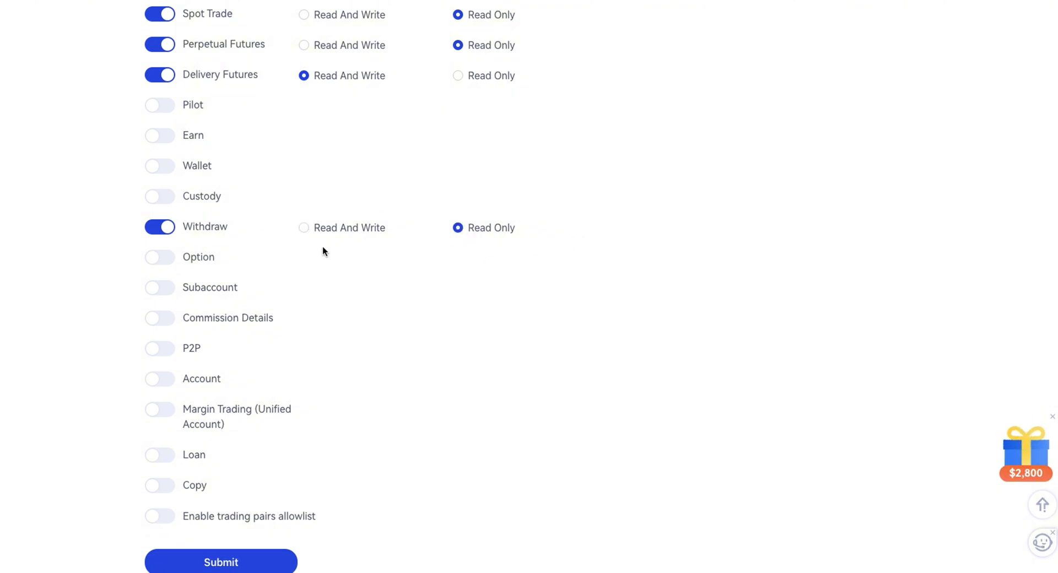
left_click(303, 228)
left_click(458, 228)
Step: Submit the TEST API key form from the bottom of the page
scroll(358, 248, "down", 1)
scroll(203, 419, "down", 1)
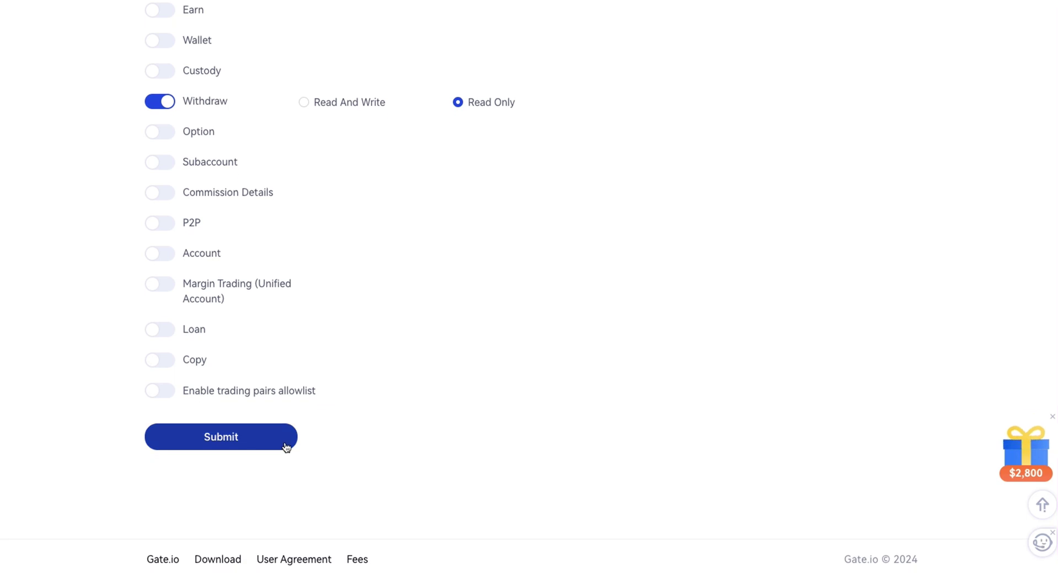
left_click(201, 436)
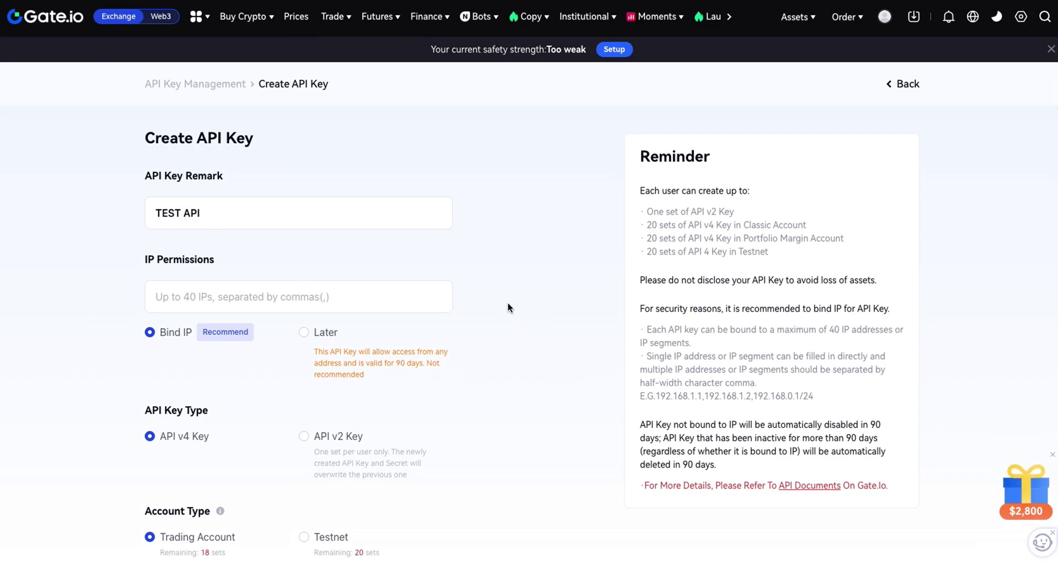
scroll(292, 325, "down", 6)
scroll(134, 308, "up", 6)
scroll(168, 331, "down", 10)
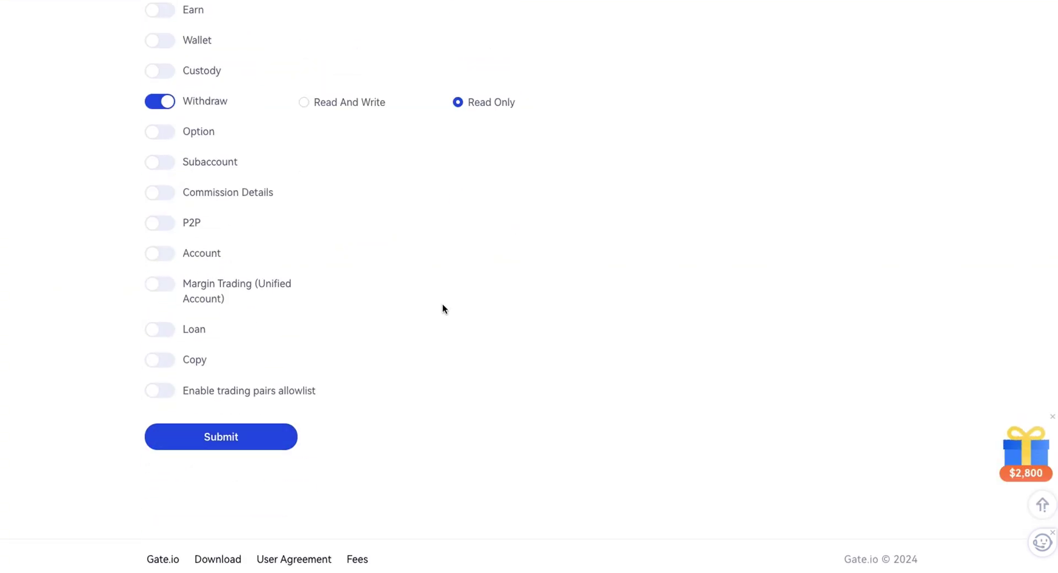
scroll(410, 301, "up", 10)
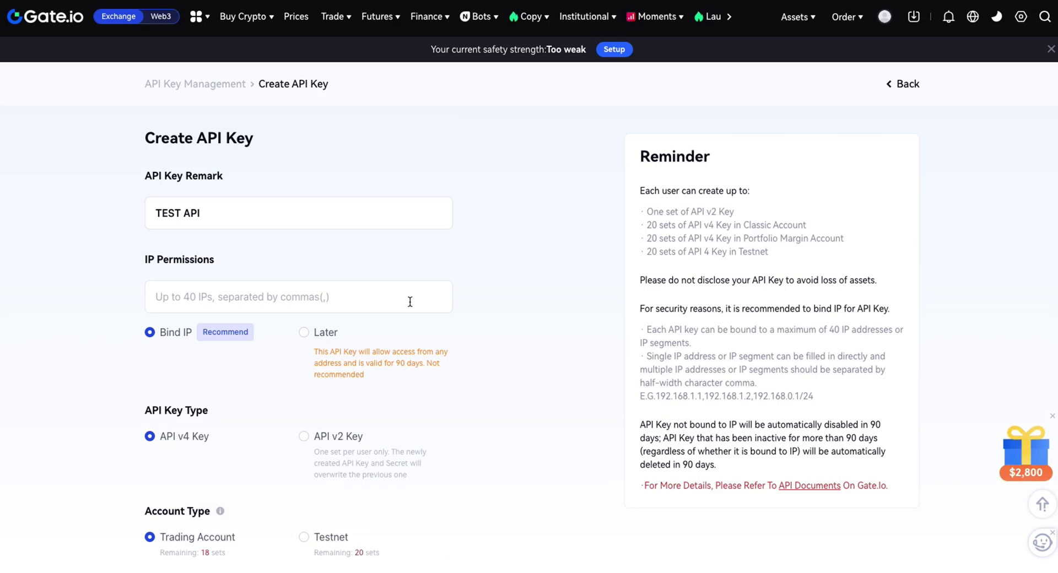